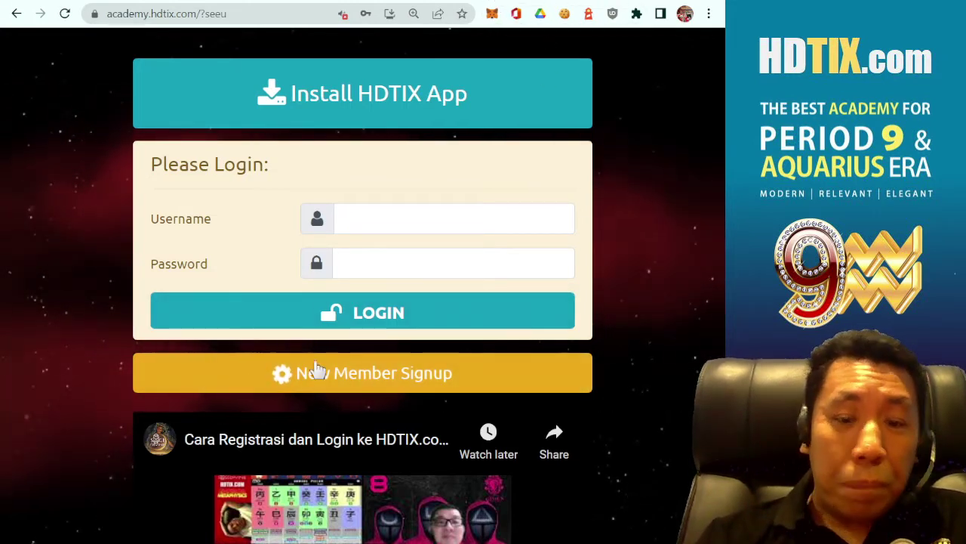
- Open the New Member Signup form below the login box
left_click(374, 387)
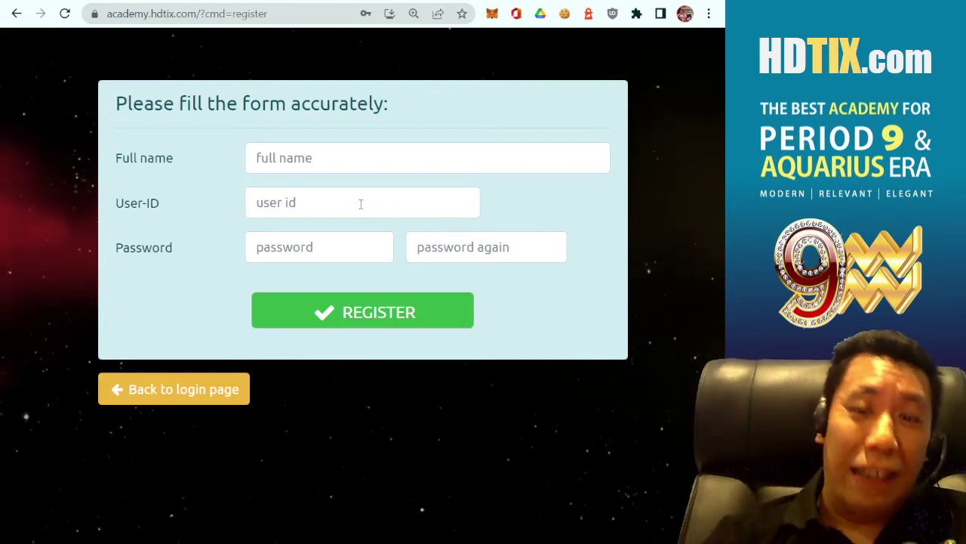
- Enter the member's full name and a user ID in the registration form
left_click(328, 167)
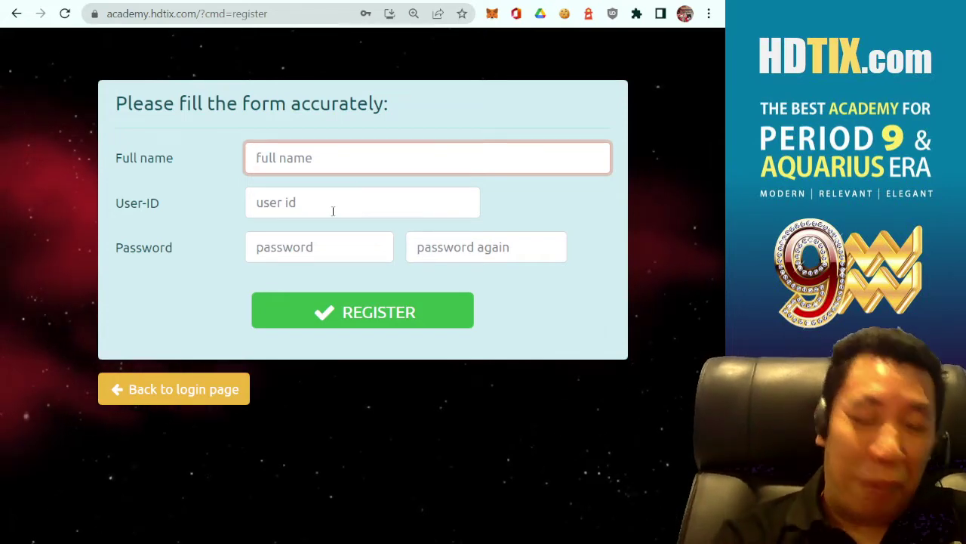
type("mawar c")
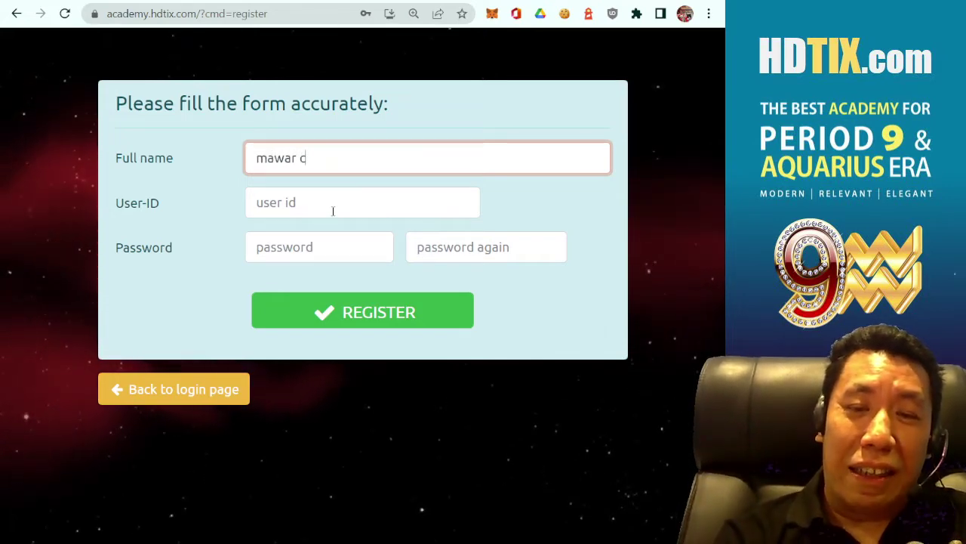
type("antik")
left_click(333, 210)
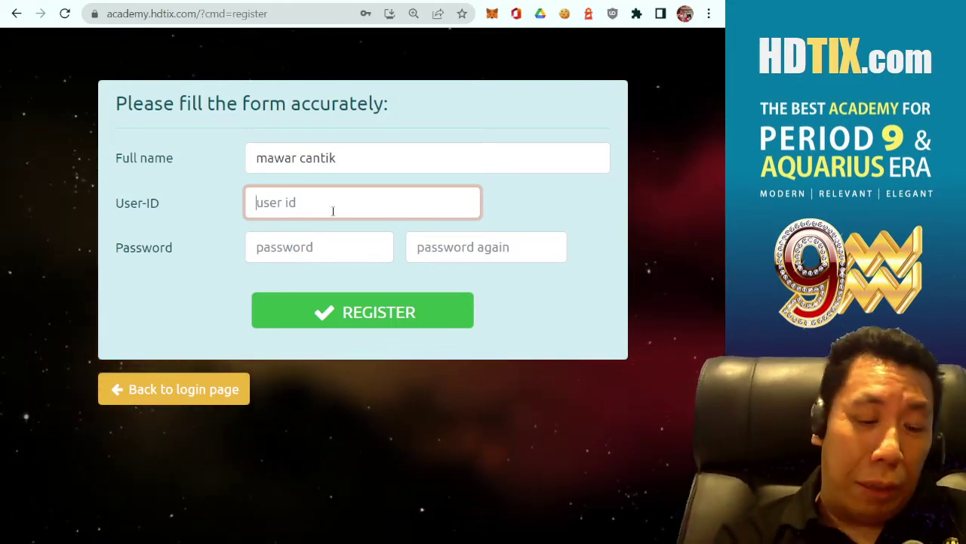
type("mawar123")
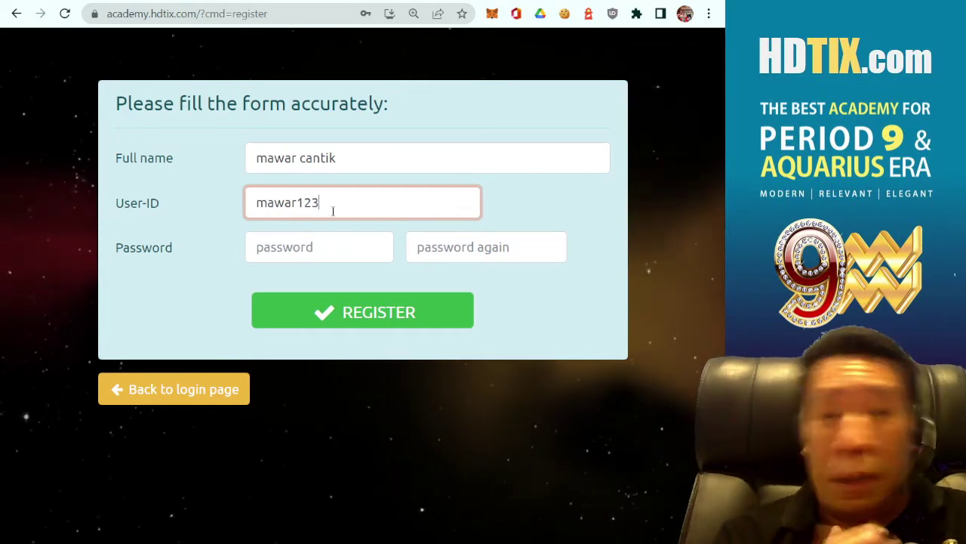
- Fill in the password and its confirmation, then go back to the login page
left_click(338, 253)
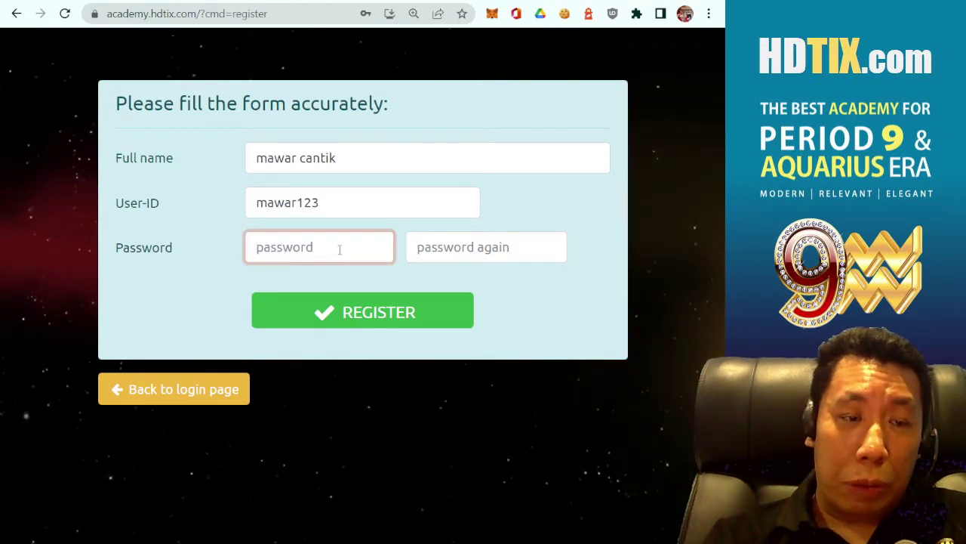
type("123")
left_click(264, 273)
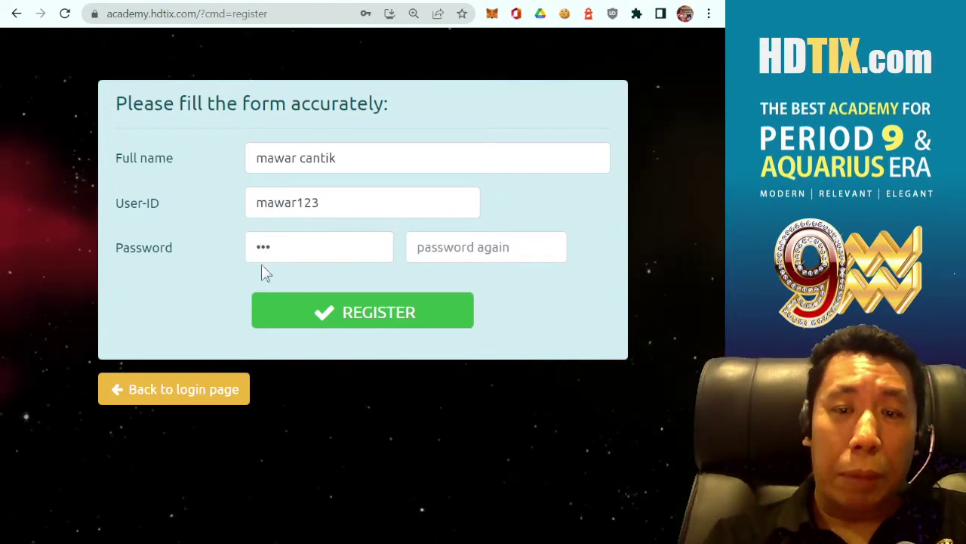
left_click(326, 241)
type("456")
left_click(465, 206)
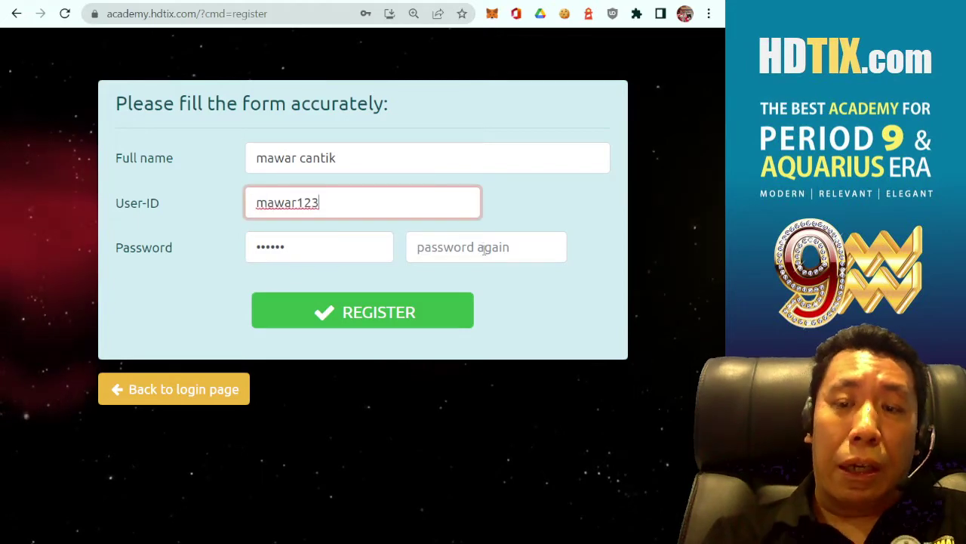
left_click(484, 250)
type("1")
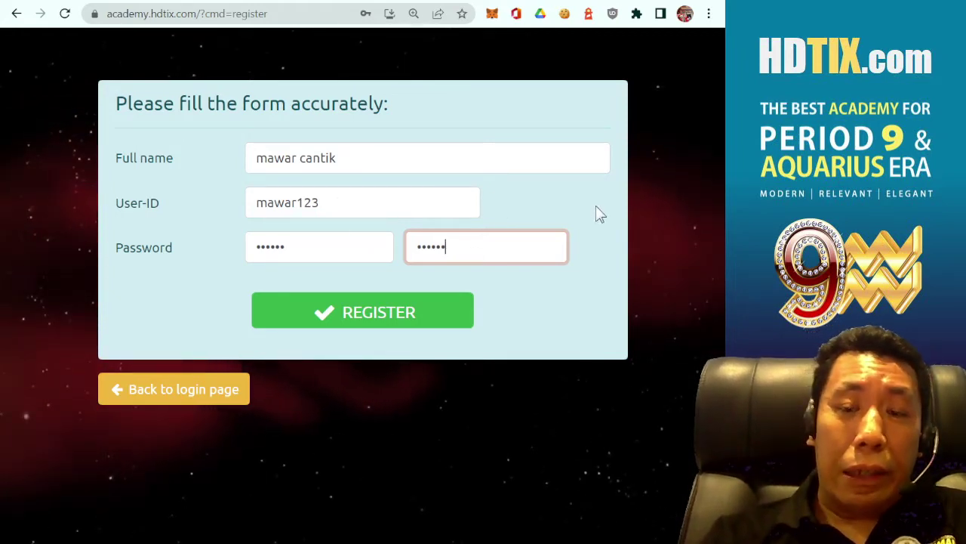
left_click(556, 335)
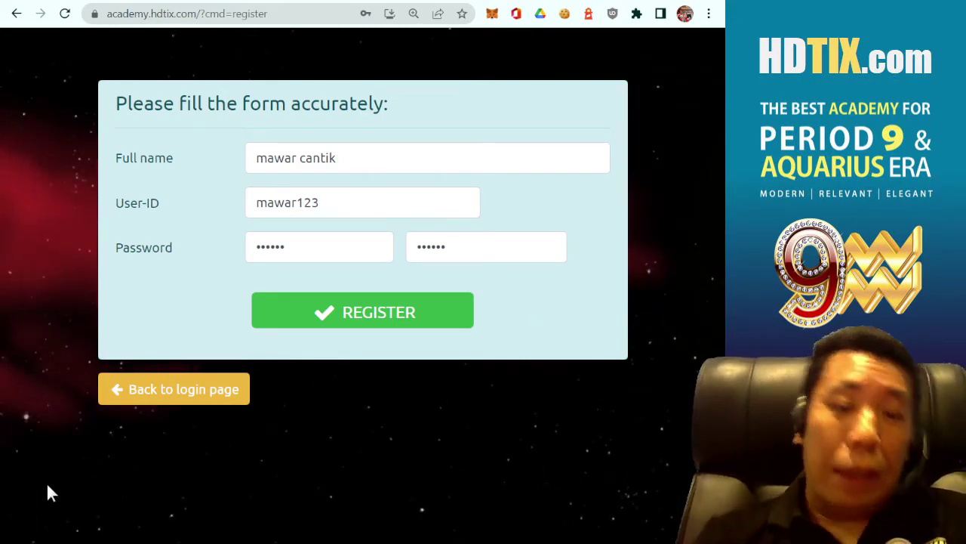
left_click(187, 389)
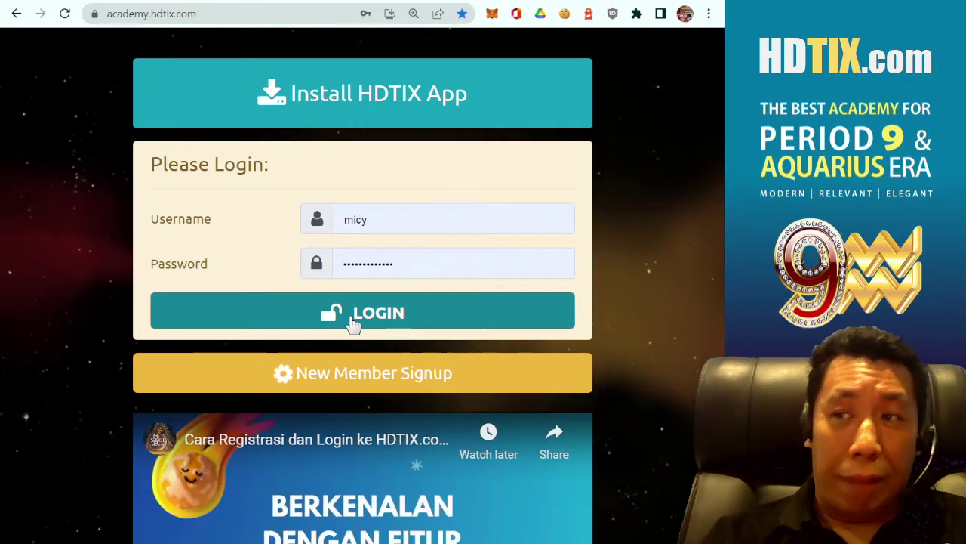
- Sign in using the browser's saved username and password
left_click(354, 313)
left_click(351, 317)
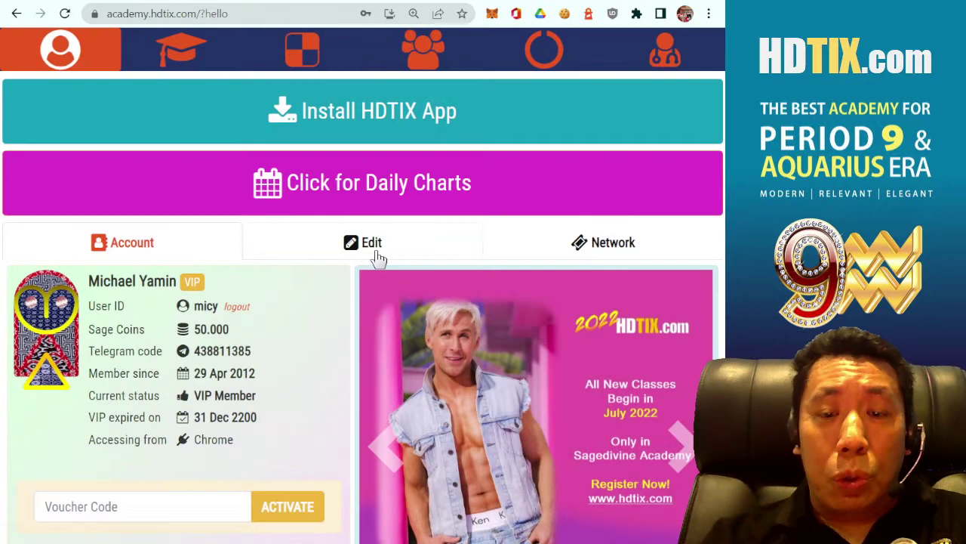
- Open the Edit tab and review the birth-date fields, leaving the day of birth unchanged
left_click(375, 253)
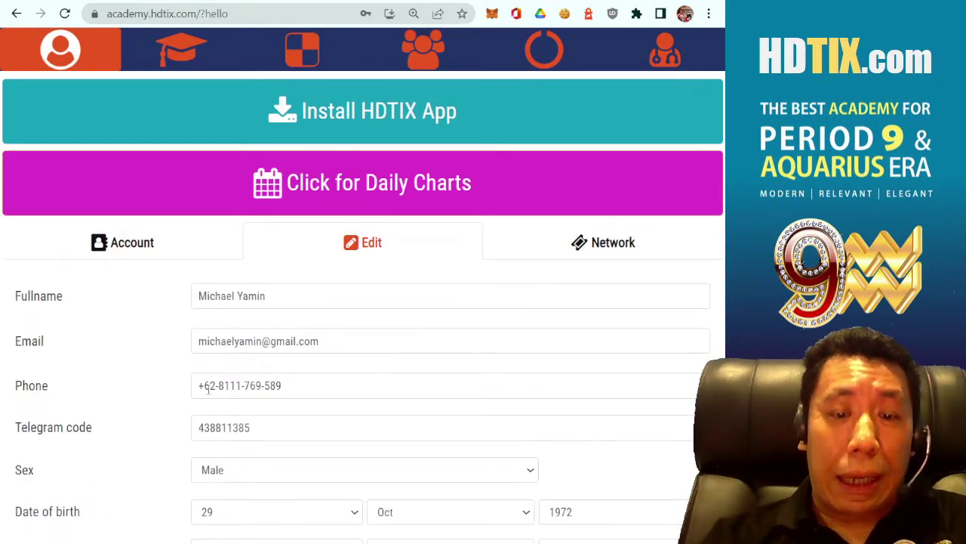
scroll(204, 388, "down", 2)
scroll(203, 388, "down", 1)
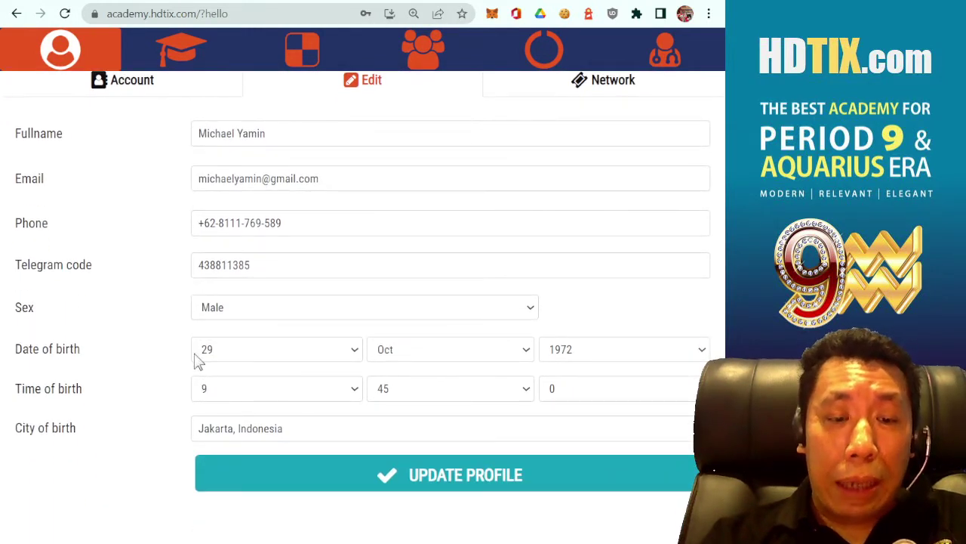
left_click(256, 351)
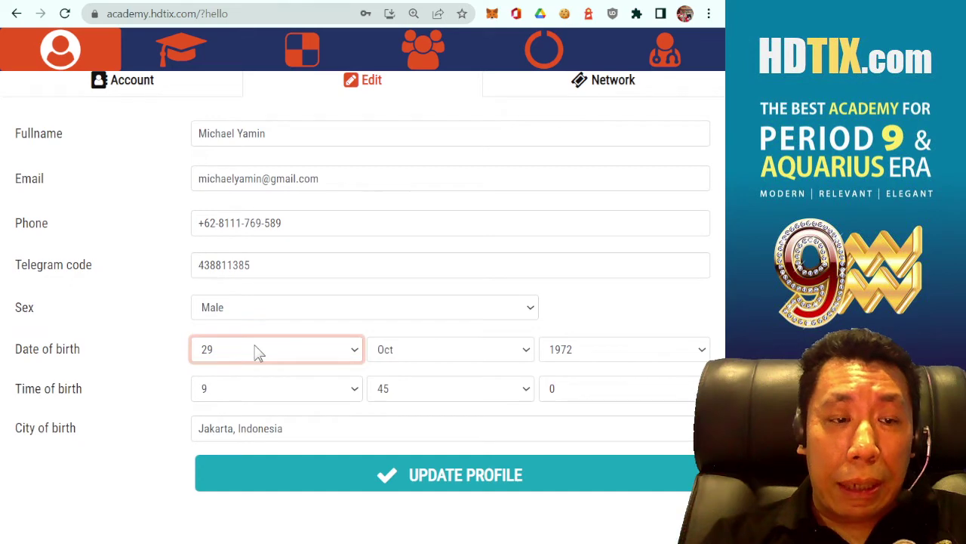
left_click(147, 362)
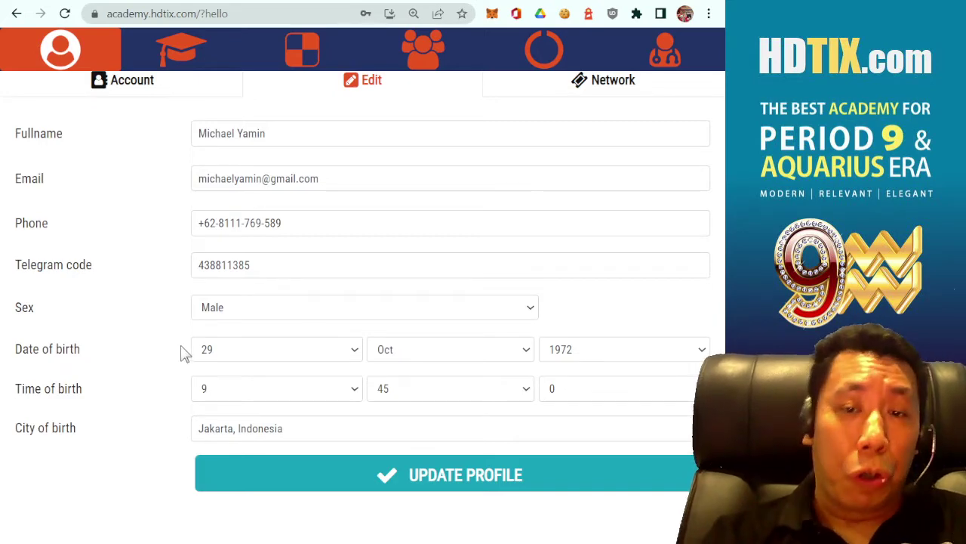
scroll(181, 347, "up", 1)
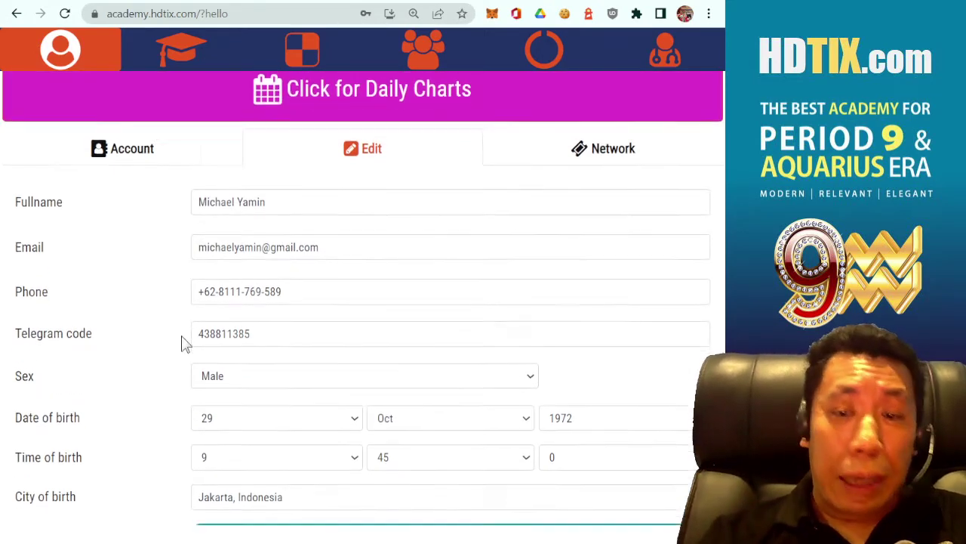
scroll(182, 342, "down", 1)
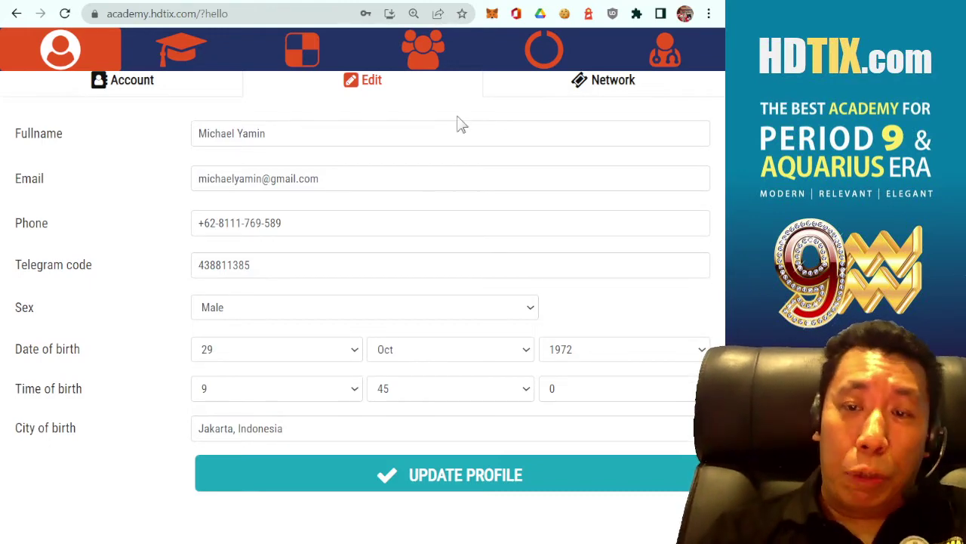
scroll(404, 191, "up", 1)
scroll(404, 191, "up", 1)
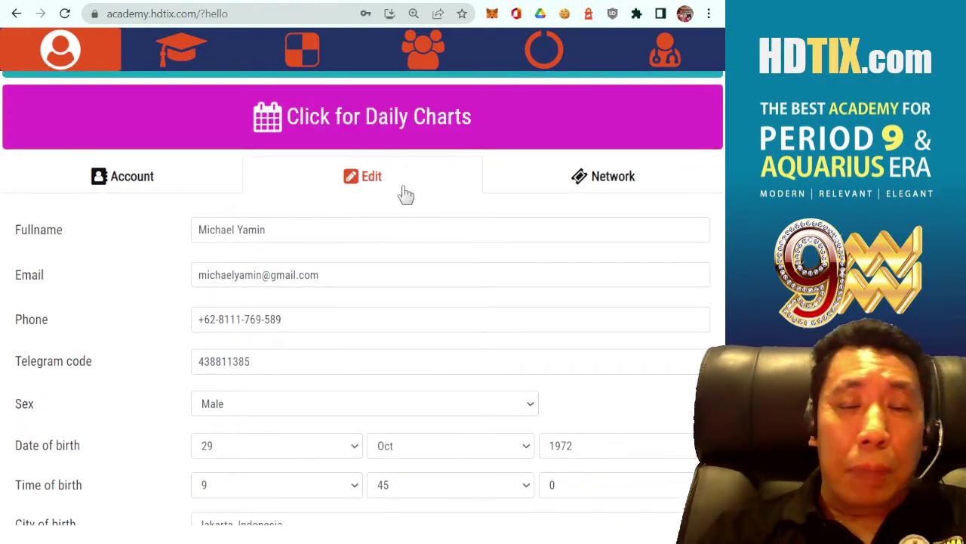
scroll(403, 225, "down", 2)
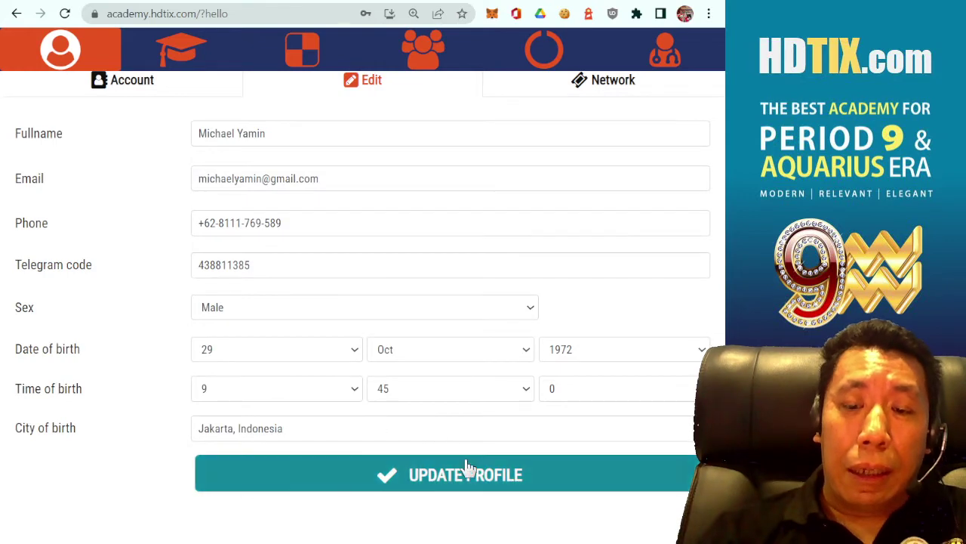
scroll(162, 248, "up", 2)
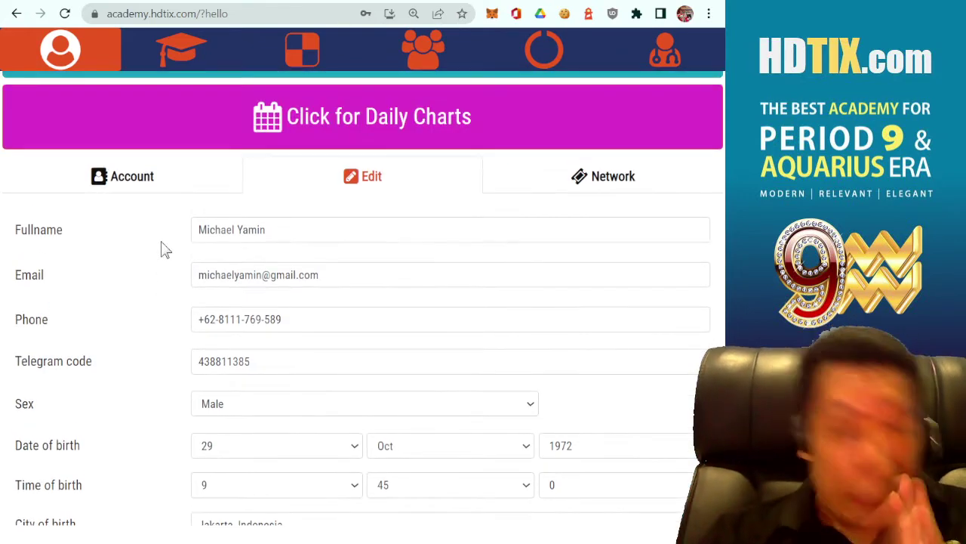
- Return to the Account summary, highlight the member's name and VIP badge, then open the bodygraph chart
left_click(141, 190)
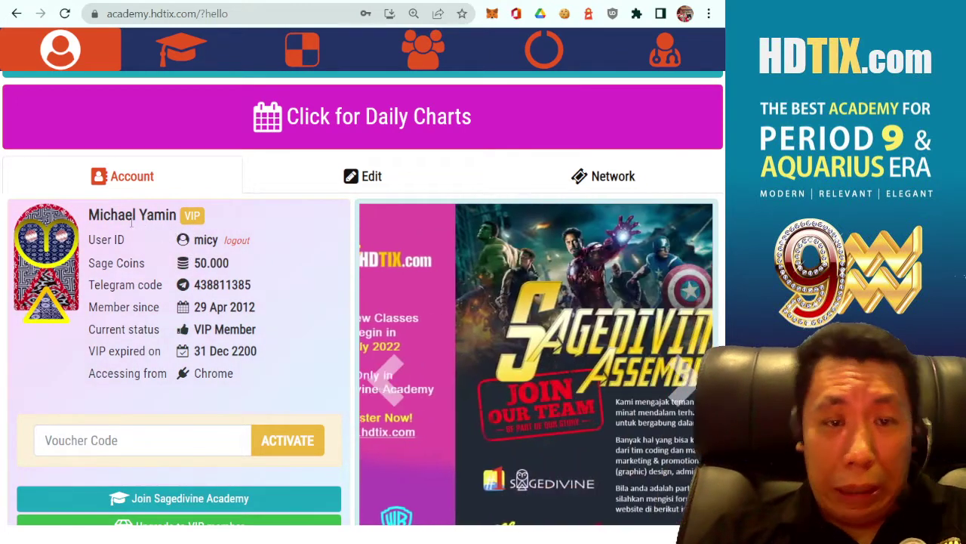
triple_click(192, 215)
left_click(220, 220)
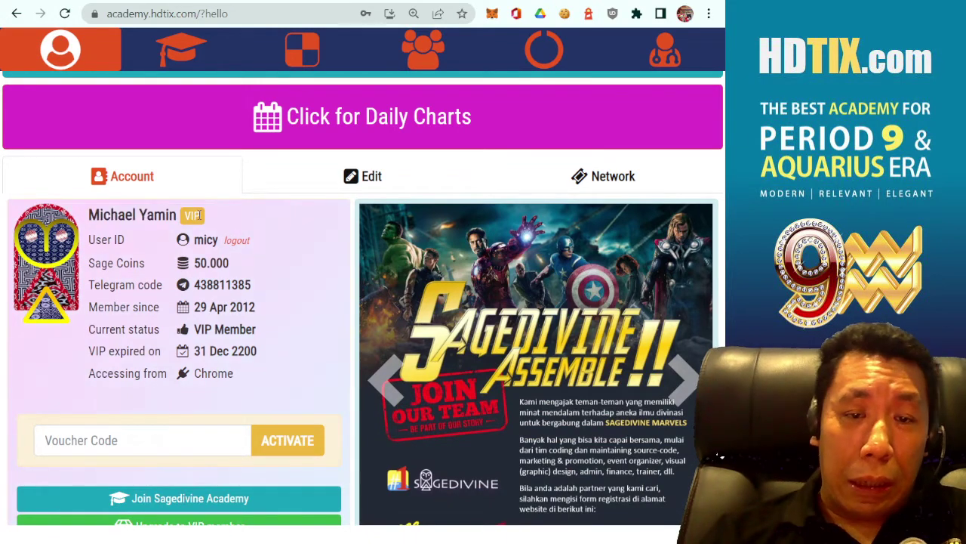
double_click(192, 215)
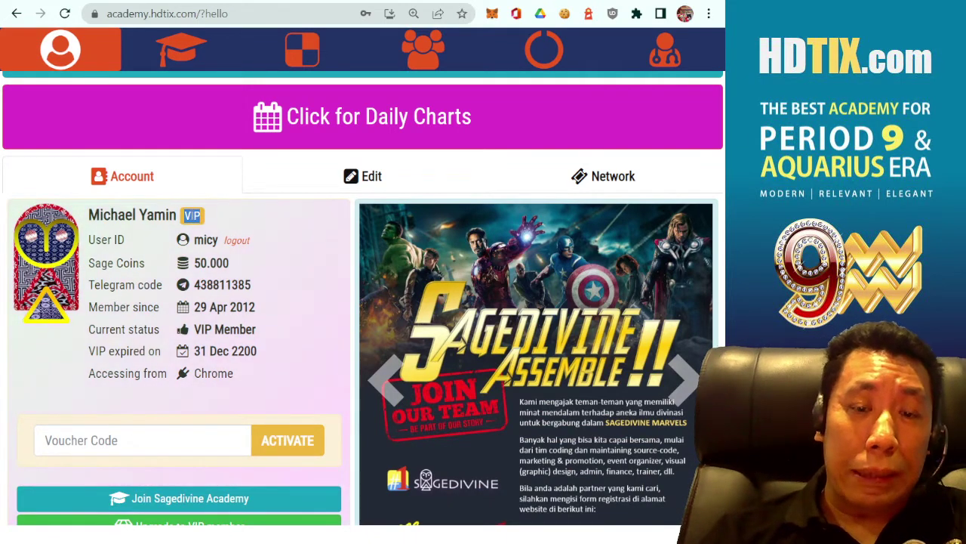
left_click(219, 219)
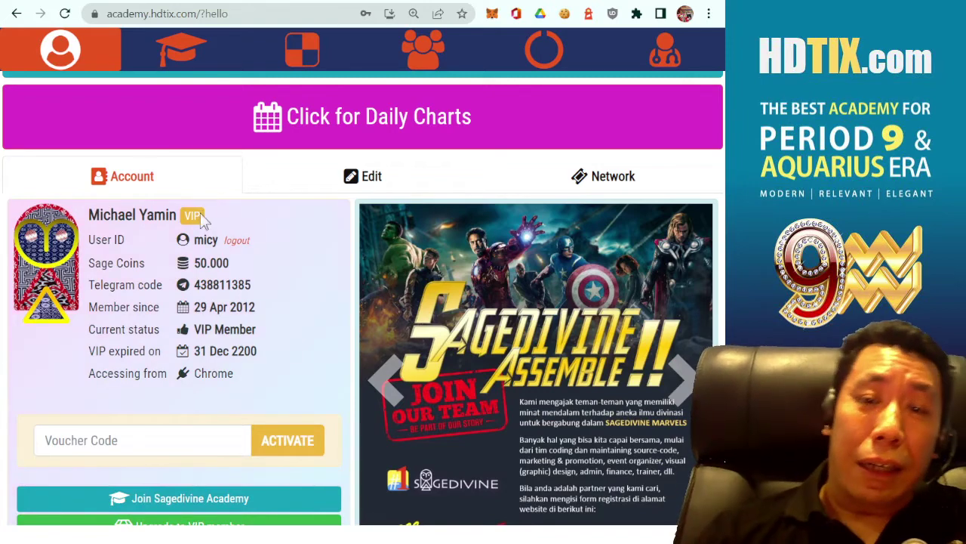
left_click(317, 53)
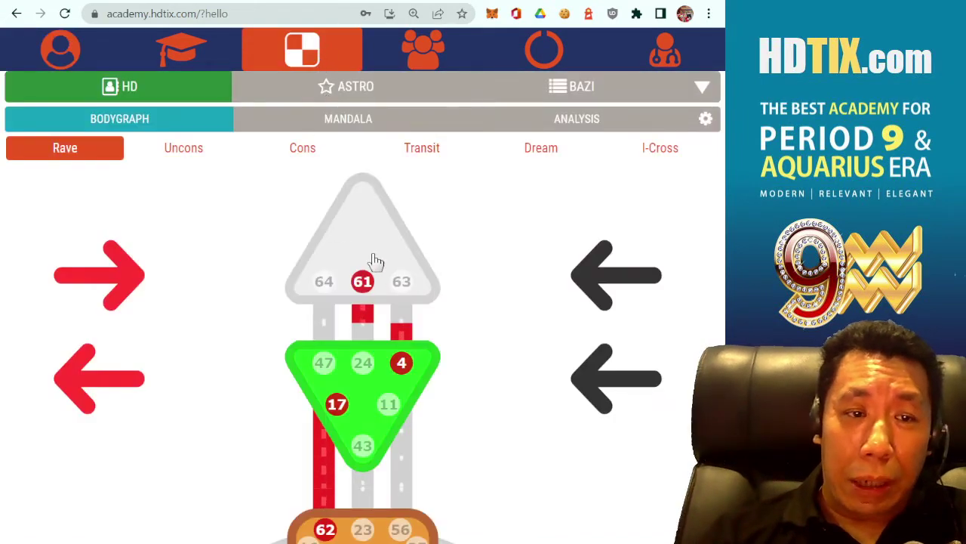
- View and close the Head center explanation, then return to the account page
left_click(372, 253)
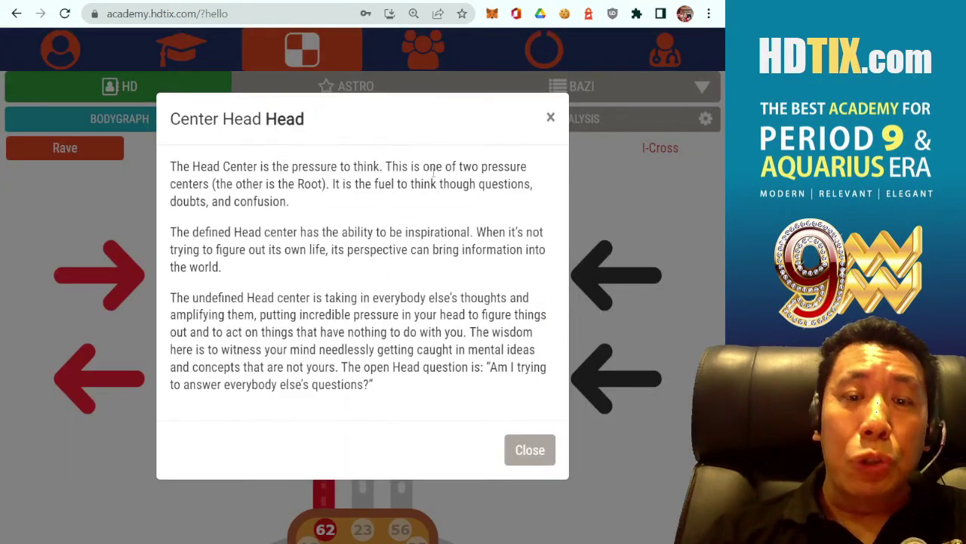
left_click(537, 450)
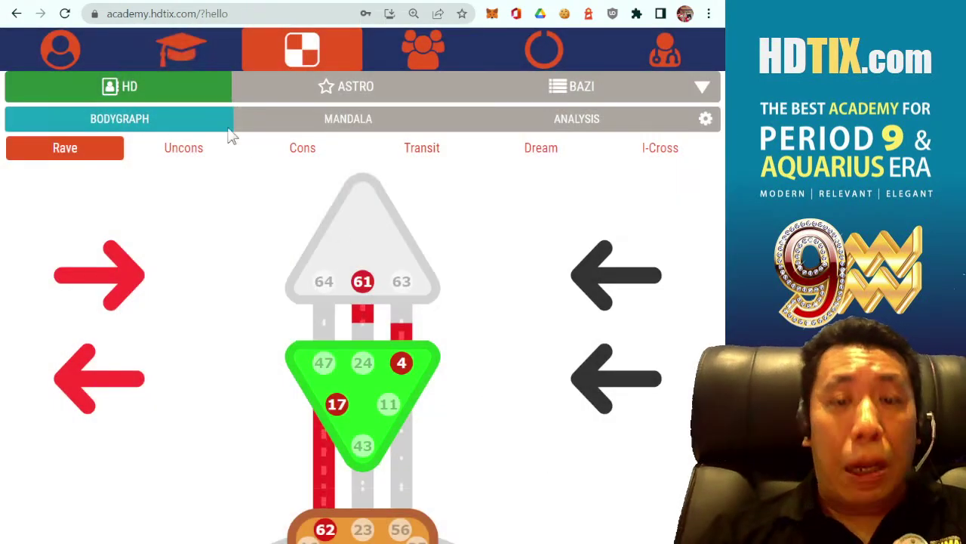
left_click(81, 65)
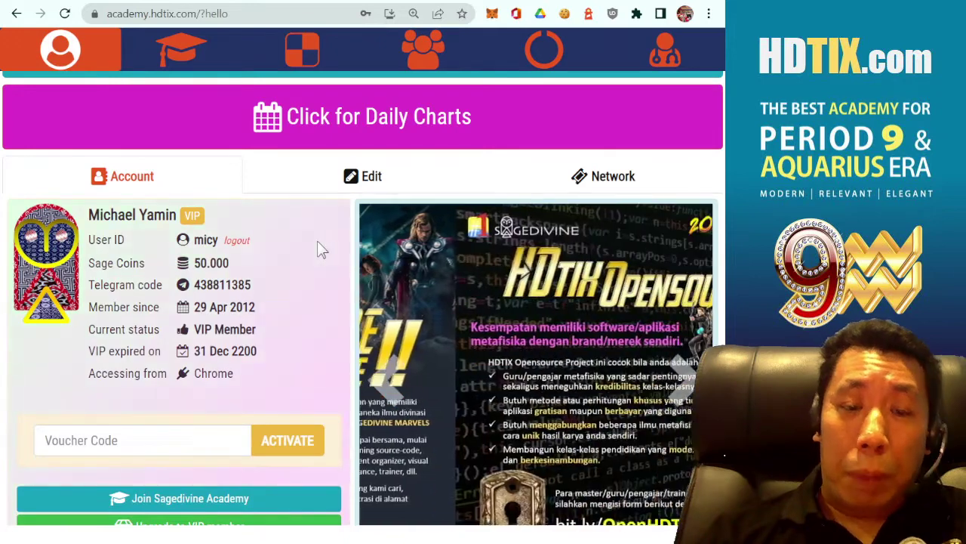